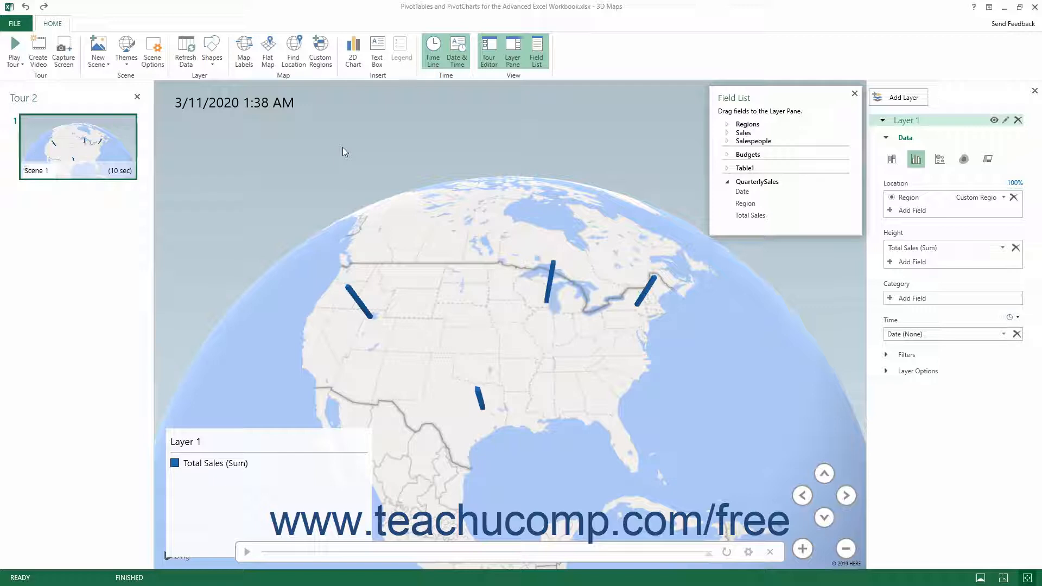
Step: Insert a 2D chart of Total Sales (Sum) by Region and move it to the map's upper-left corner under the date
left_click(349, 53)
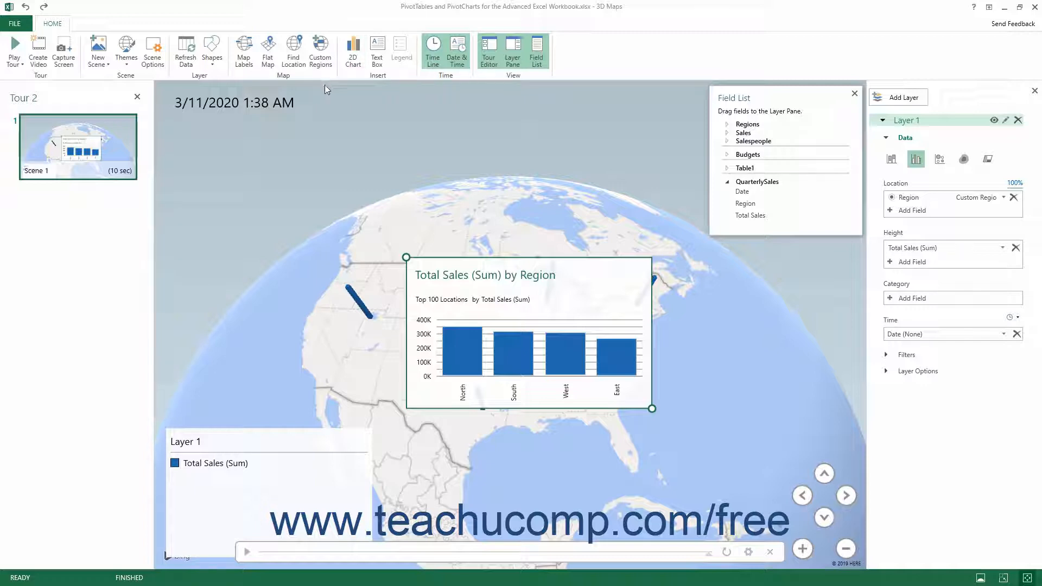
left_click(885, 238)
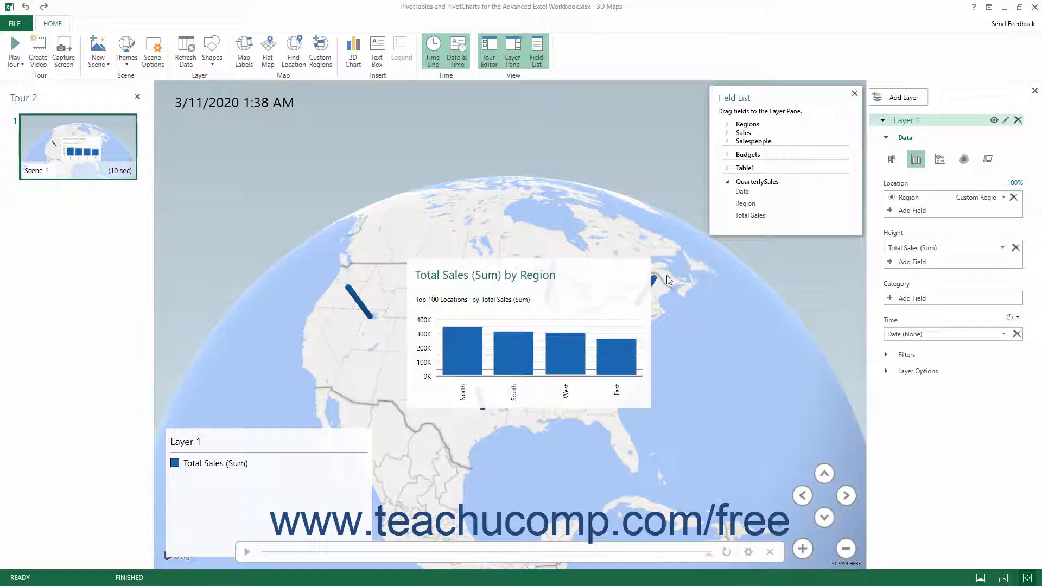
left_click(605, 281)
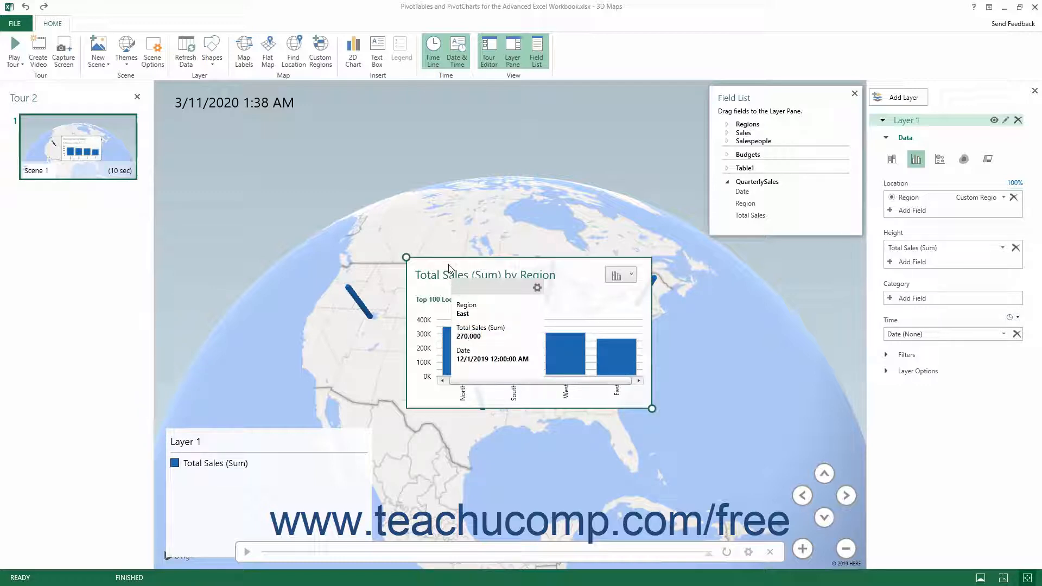
left_click_drag(448, 266, 201, 124)
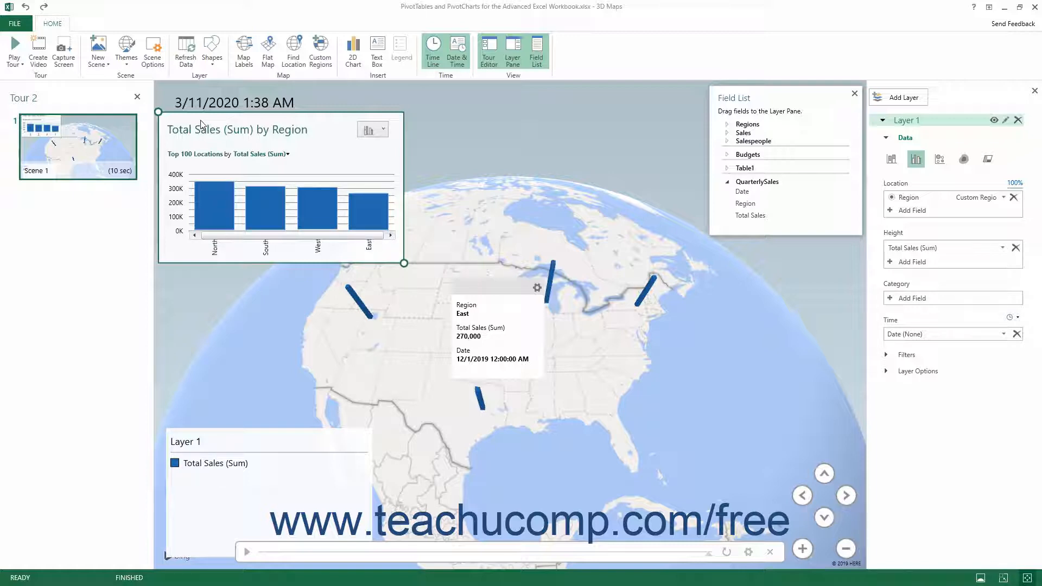
Step: Switch the chart to the bottom 100 locations and back to the top 100 locations
left_click(211, 156)
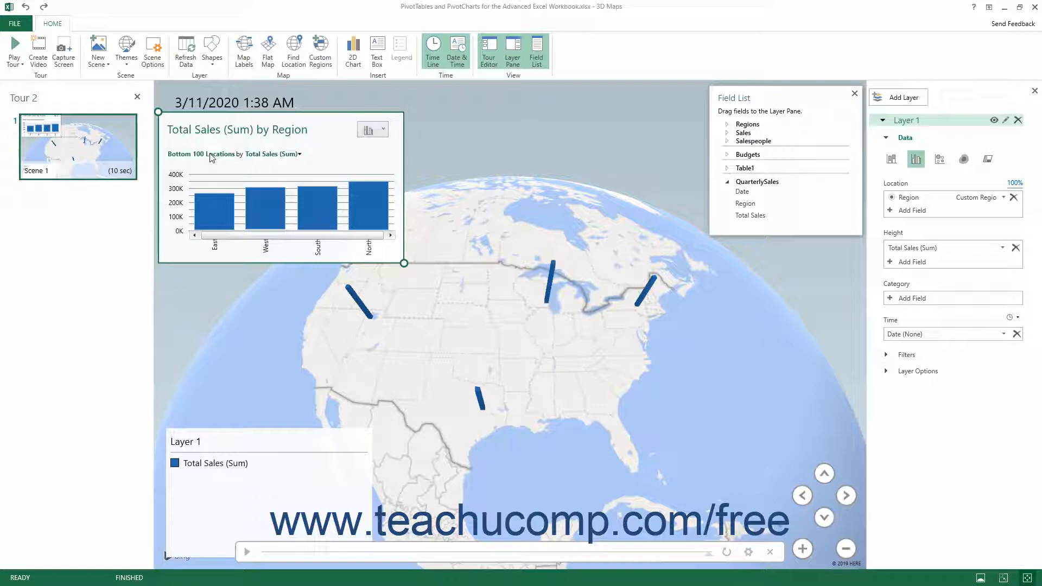
left_click(211, 156)
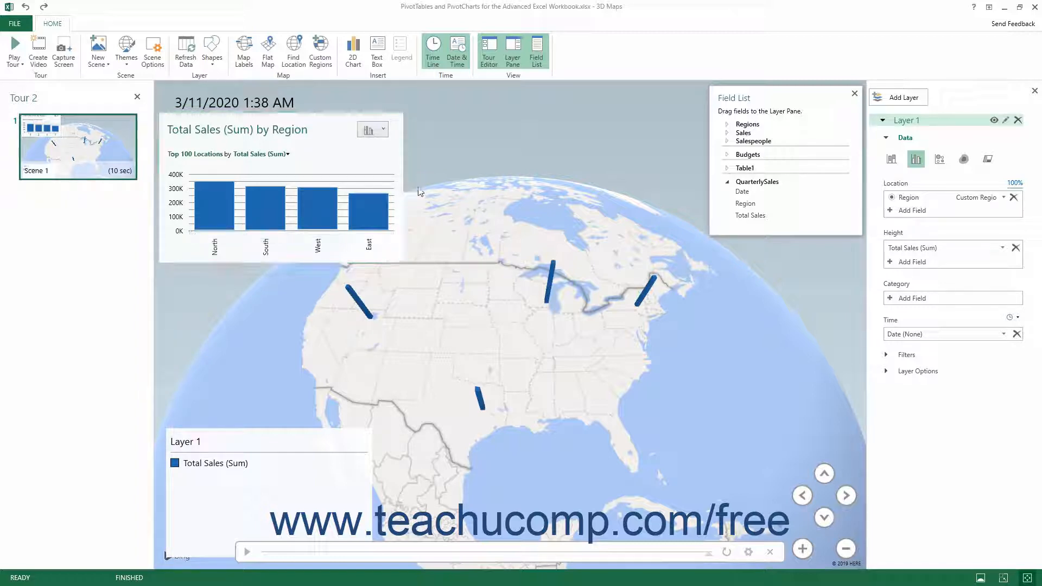
Step: Add Total Sales from QuarterlySales as a second Height field of Layer 1, aggregated by Average
left_click_drag(750, 215, 912, 263)
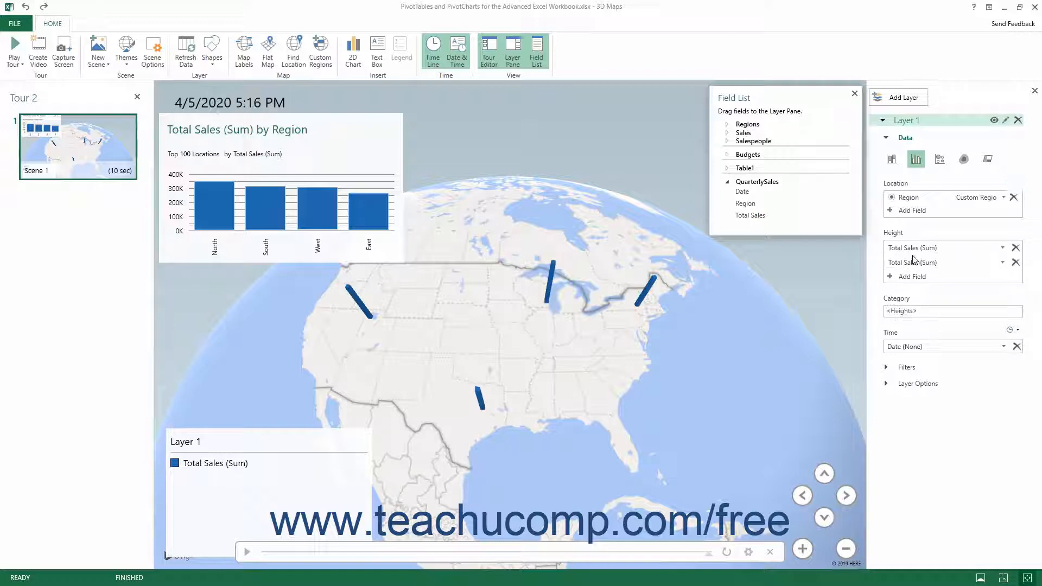
left_click(1003, 263)
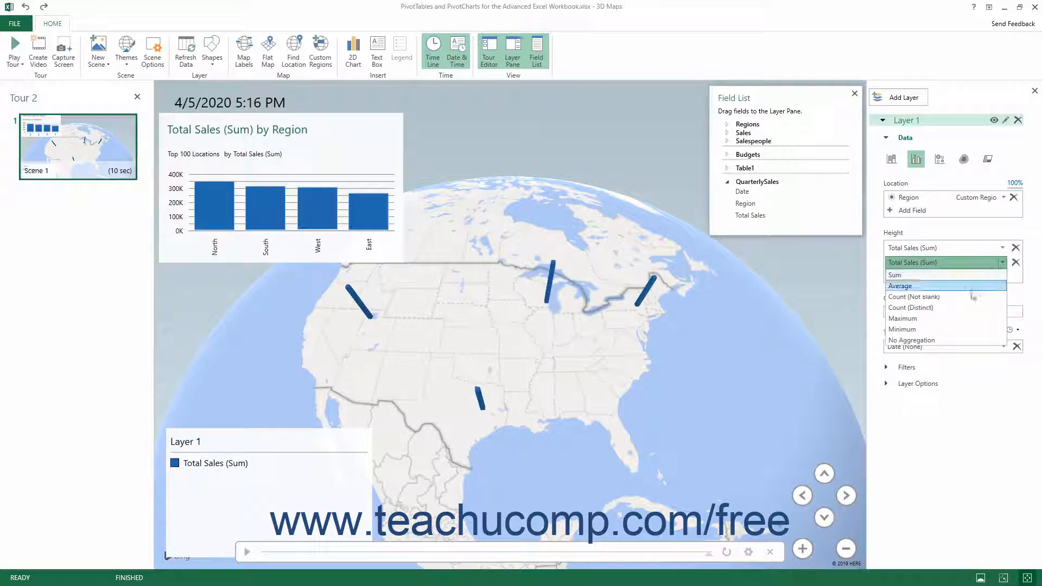
left_click(935, 286)
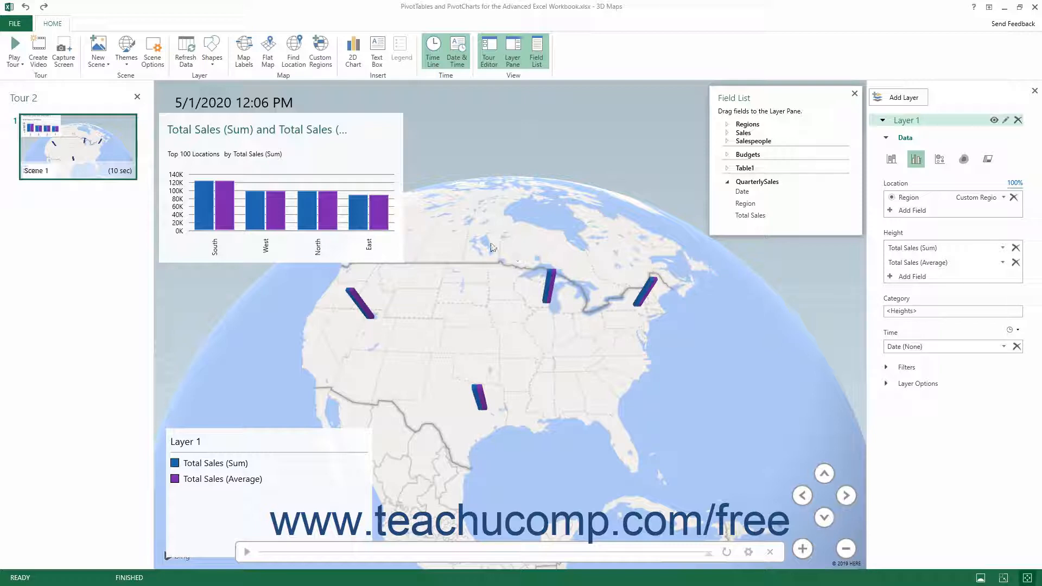
Step: Rank the chart's locations by Total Sales (Sum), and remove Total Sales (Average) from the layer's Height fields
mouse_move(310, 170)
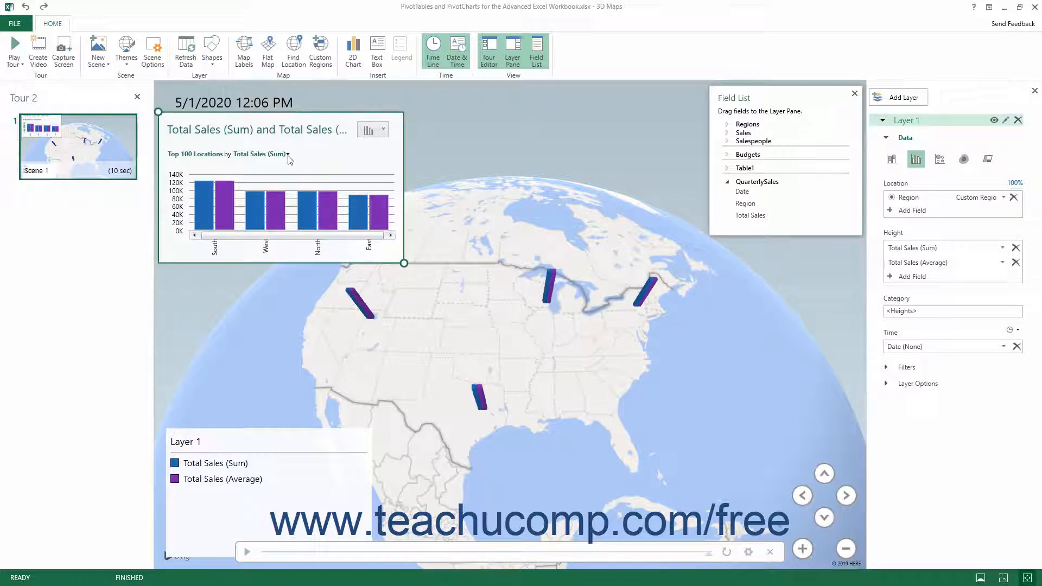
left_click(289, 155)
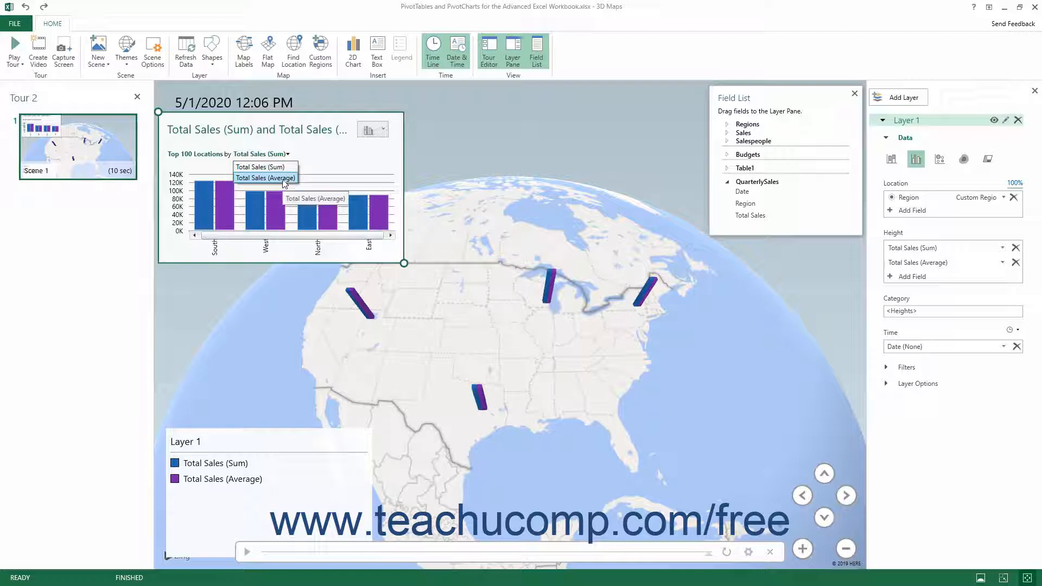
left_click(279, 168)
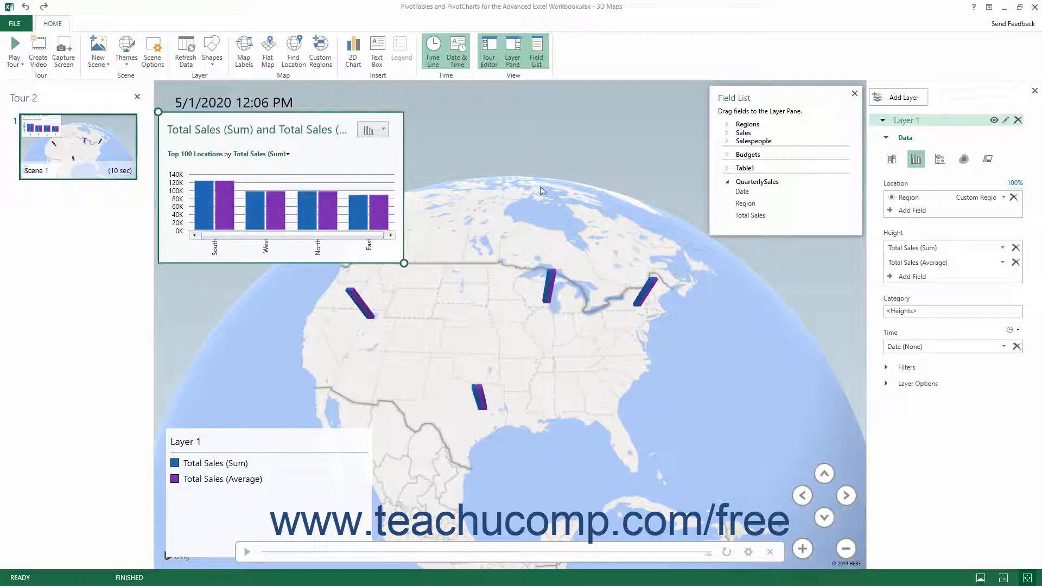
left_click(1015, 263)
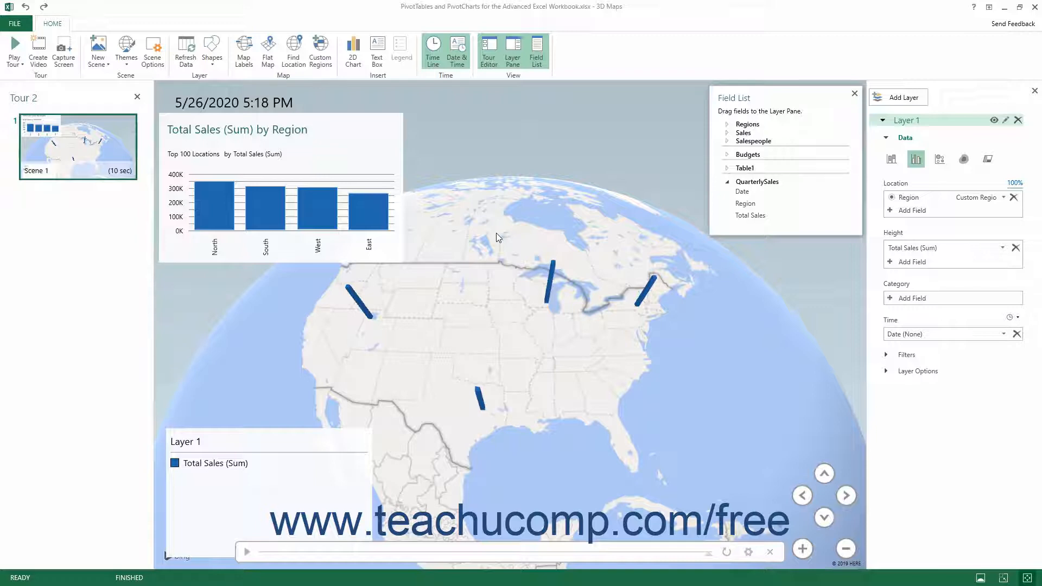
Step: Check the chart types available for the 2D chart, keeping the clustered column type
mouse_move(401, 175)
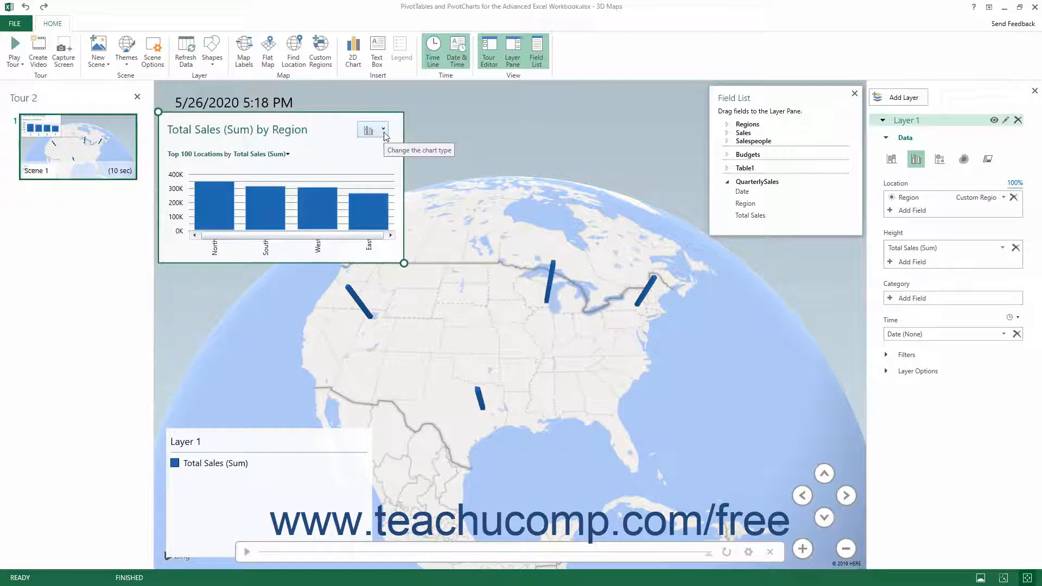
left_click(384, 132)
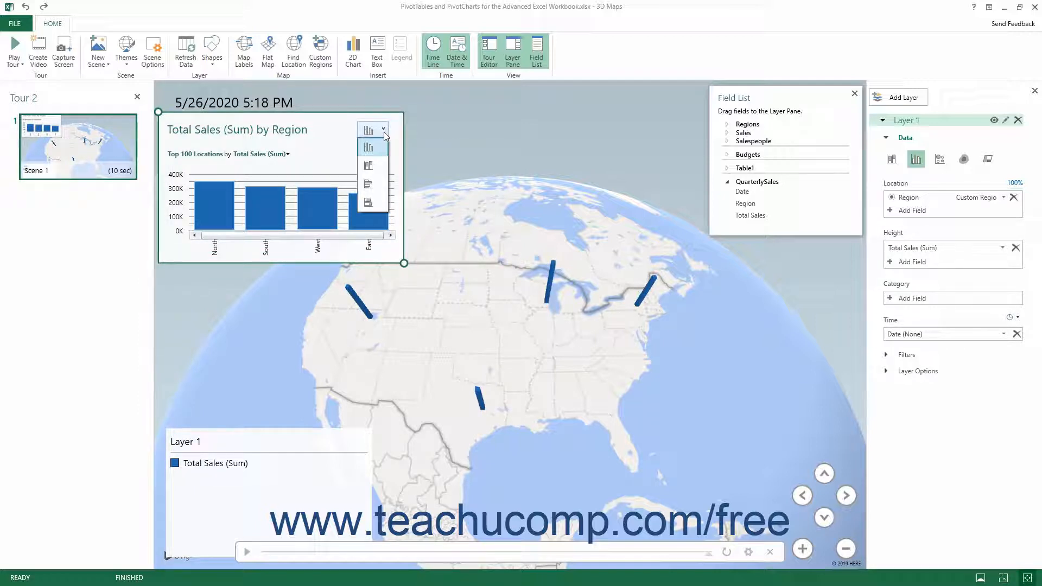
left_click(377, 157)
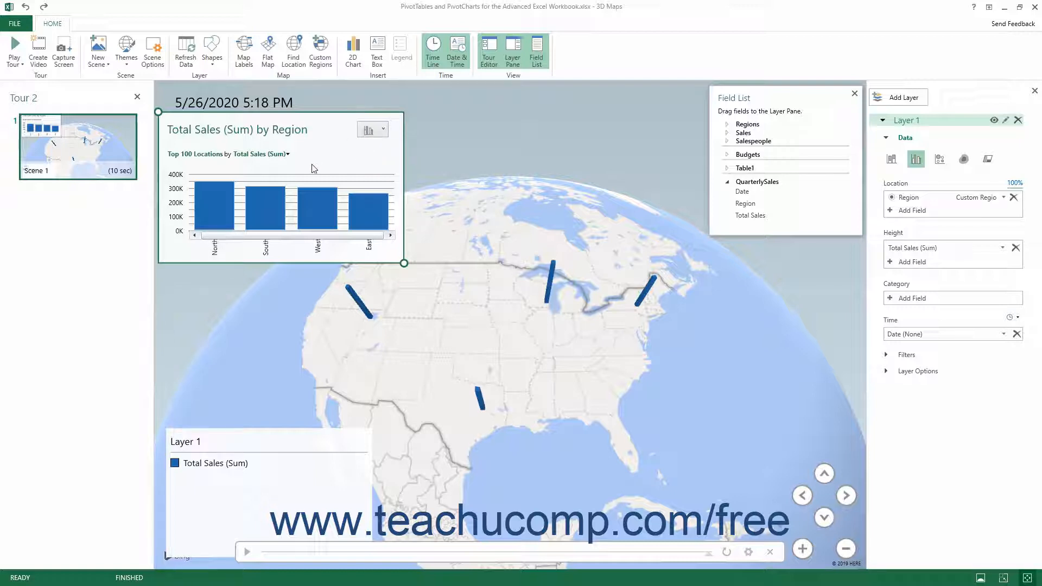
Step: Toggle the highlight of the chart's North column on and off, and remove the 2D chart from the scene
left_click(223, 202)
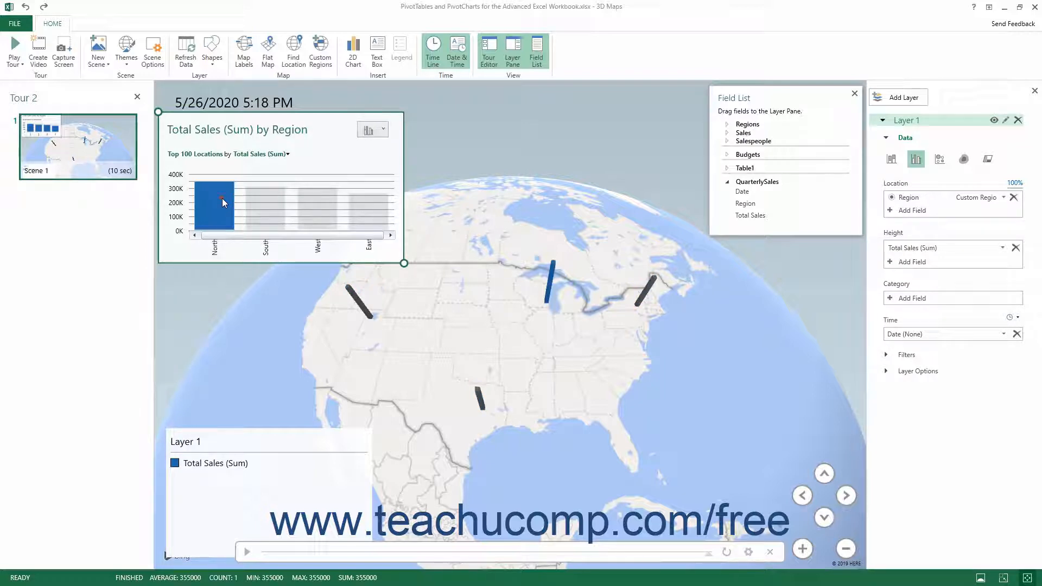
left_click(222, 199)
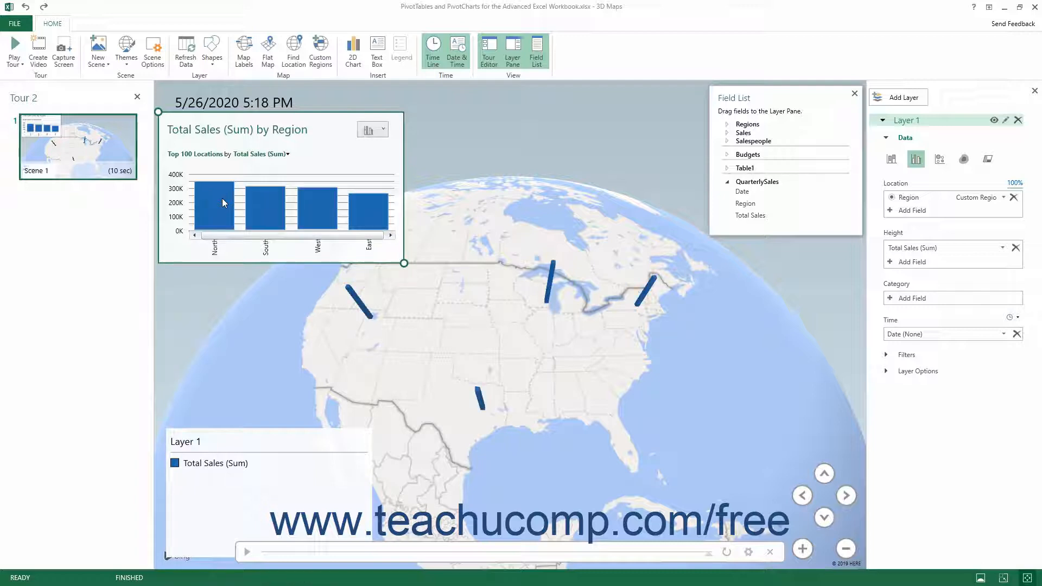
right_click(320, 158)
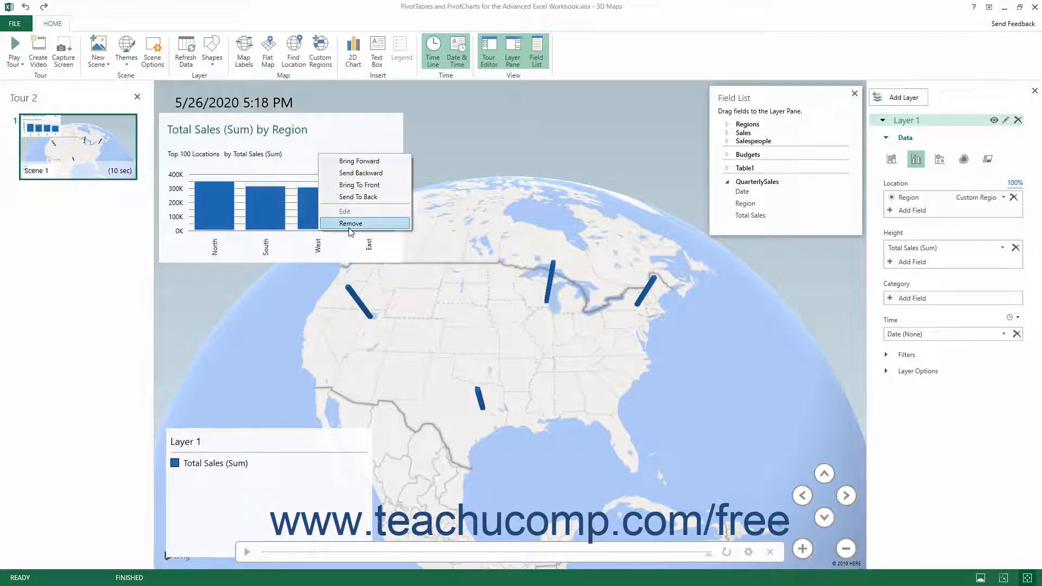
left_click(350, 228)
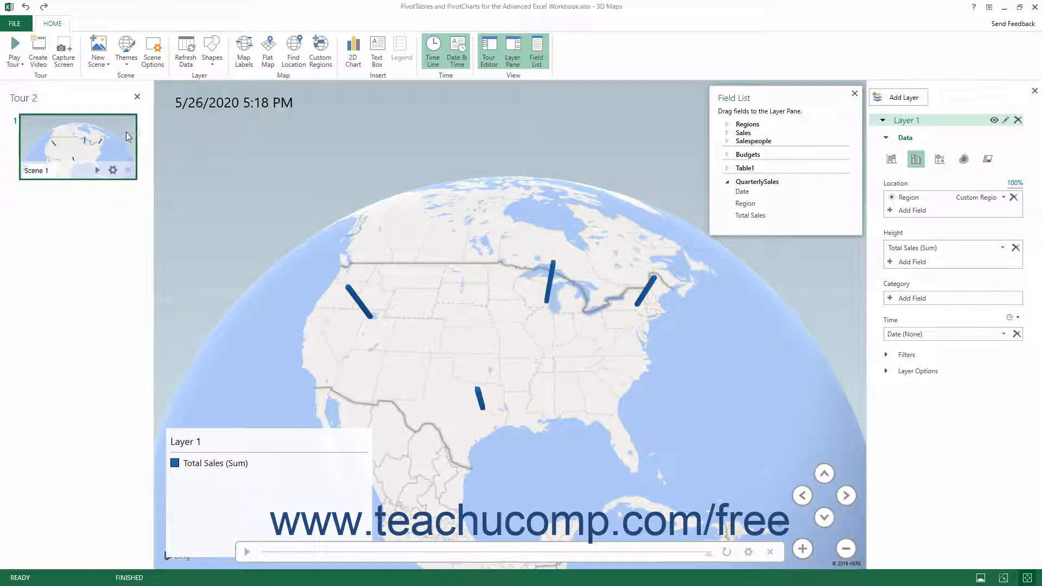
Step: Create a text box titled "My Text Box Title" with the description "My description appears here."
left_click(387, 52)
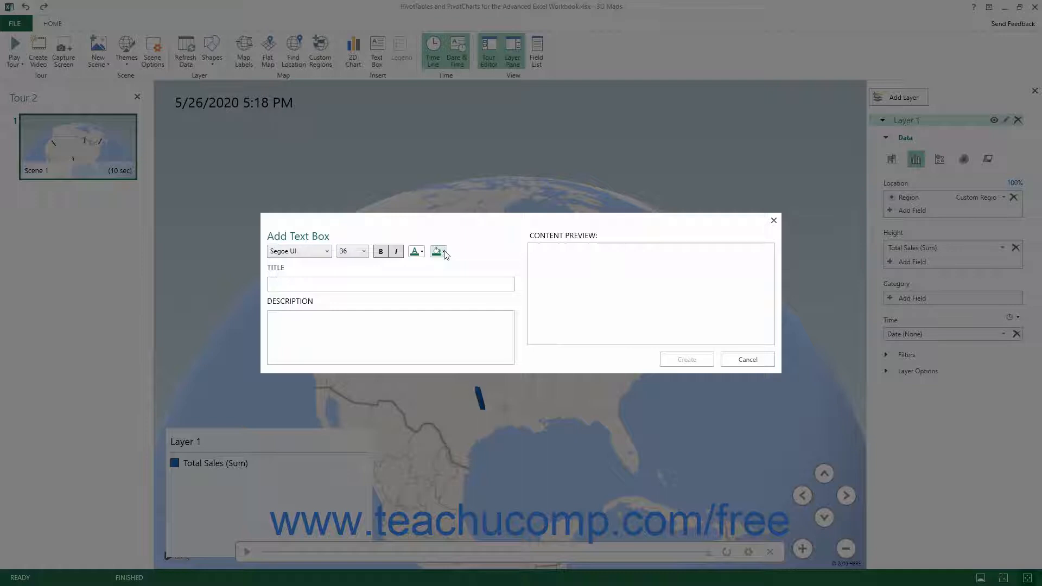
left_click(371, 287)
type("My Text Box Title")
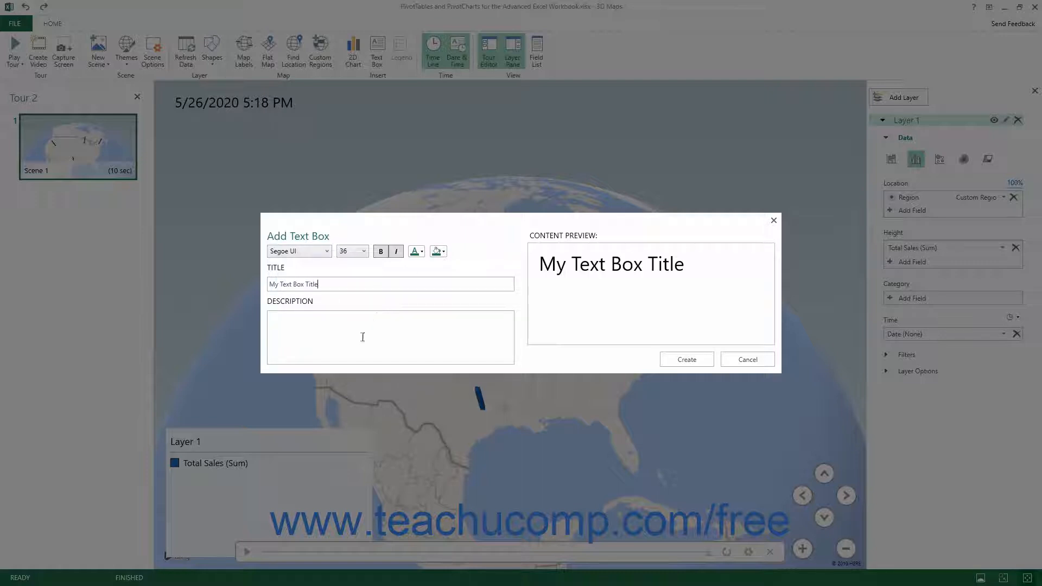
left_click(336, 342)
type("My description appears here.")
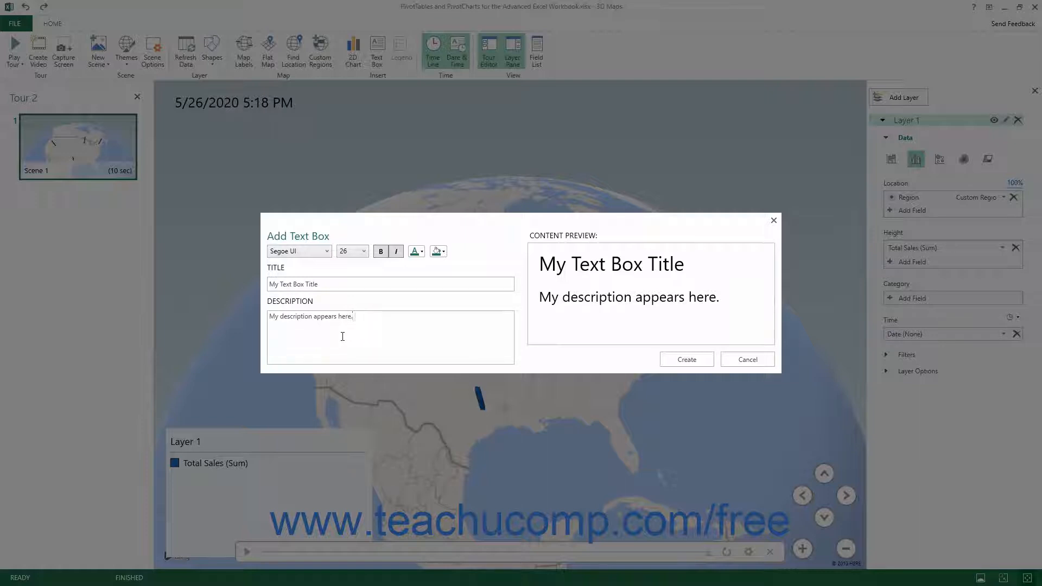
left_click(673, 360)
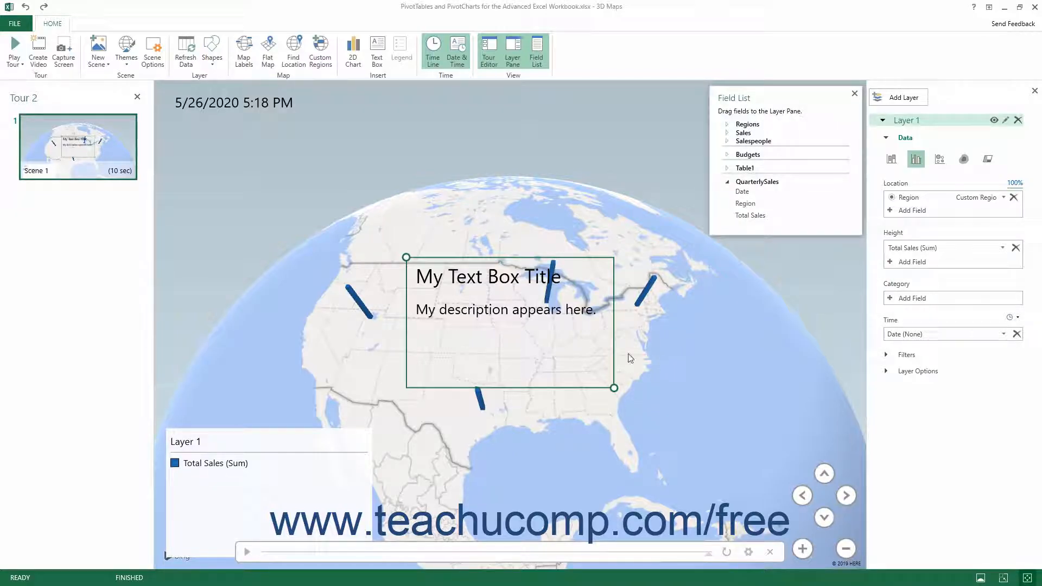
Step: Move the text box to the map's upper-left corner under the date and shorten it to fit its text
left_click_drag(546, 354, 306, 221)
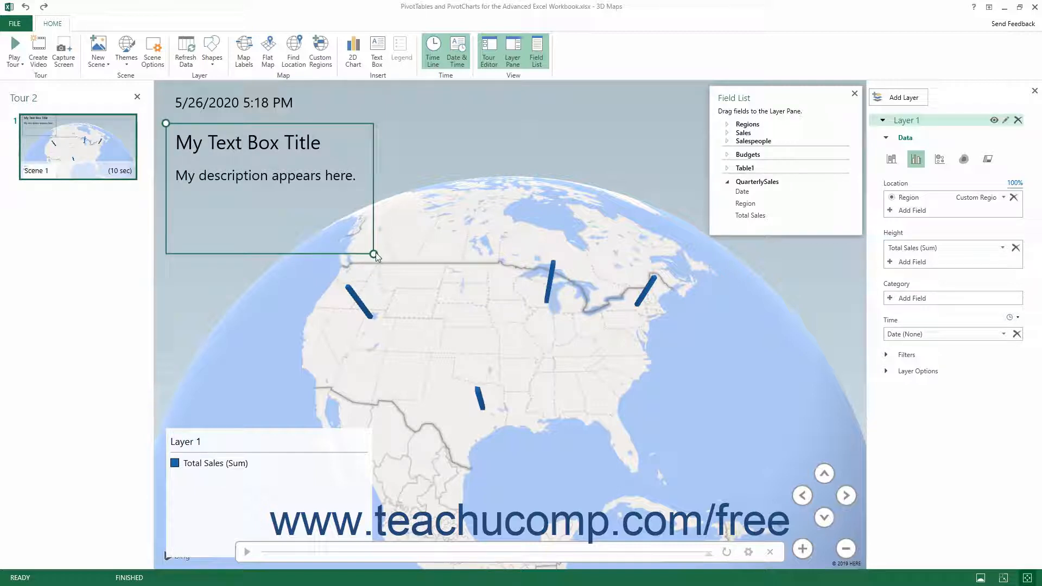
left_click_drag(374, 254, 371, 193)
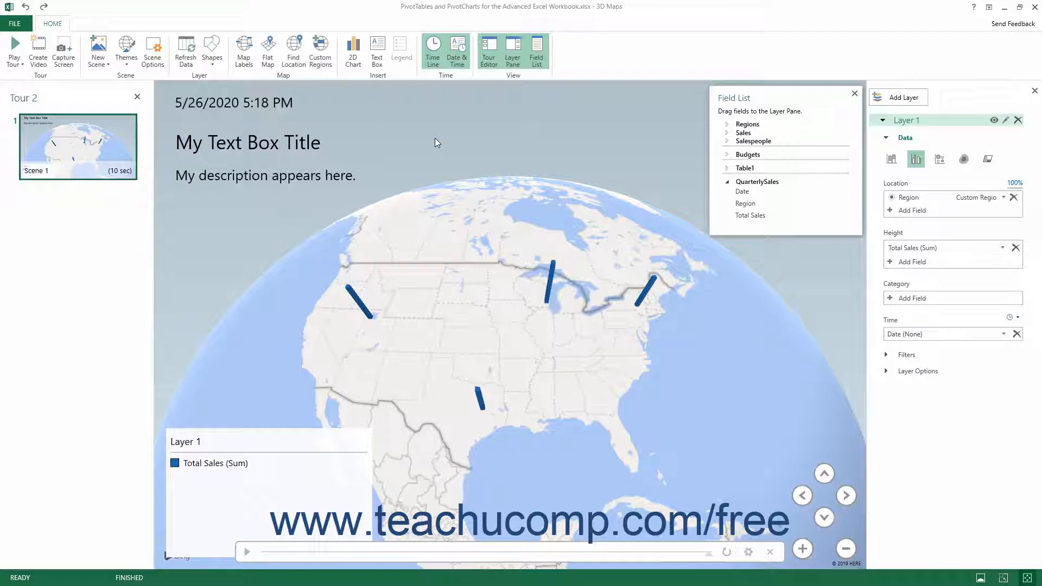
left_click(113, 144)
Step: Remove the Layer 1 legend from the map and insert it again
left_click(334, 460)
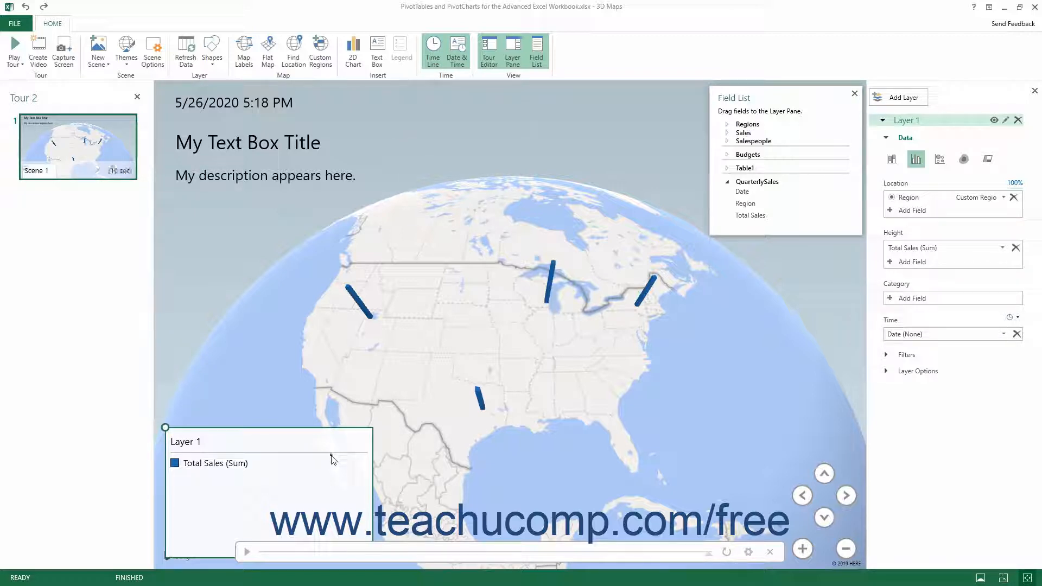
right_click(334, 461)
left_click(371, 528)
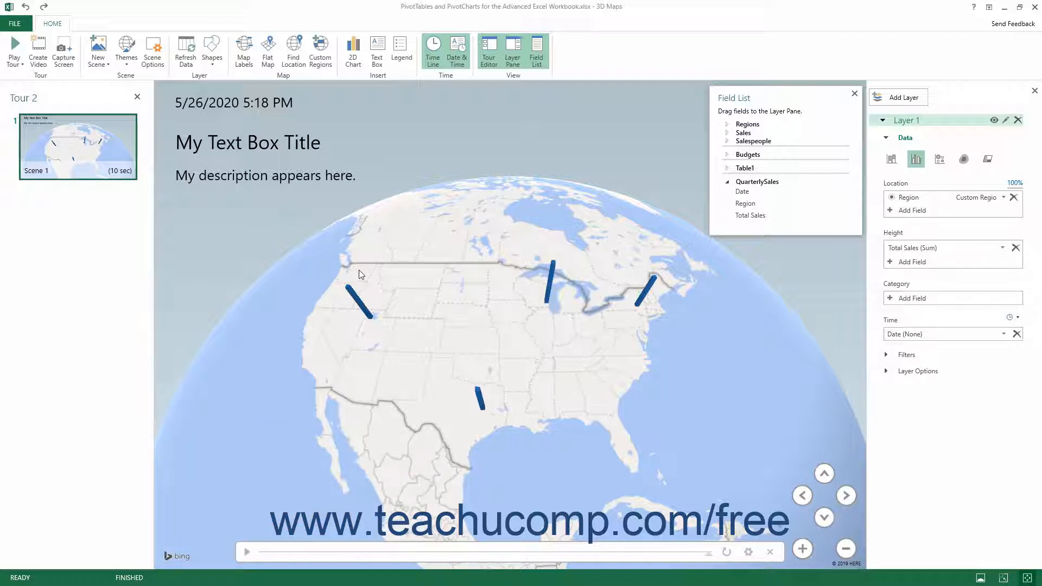
left_click(403, 57)
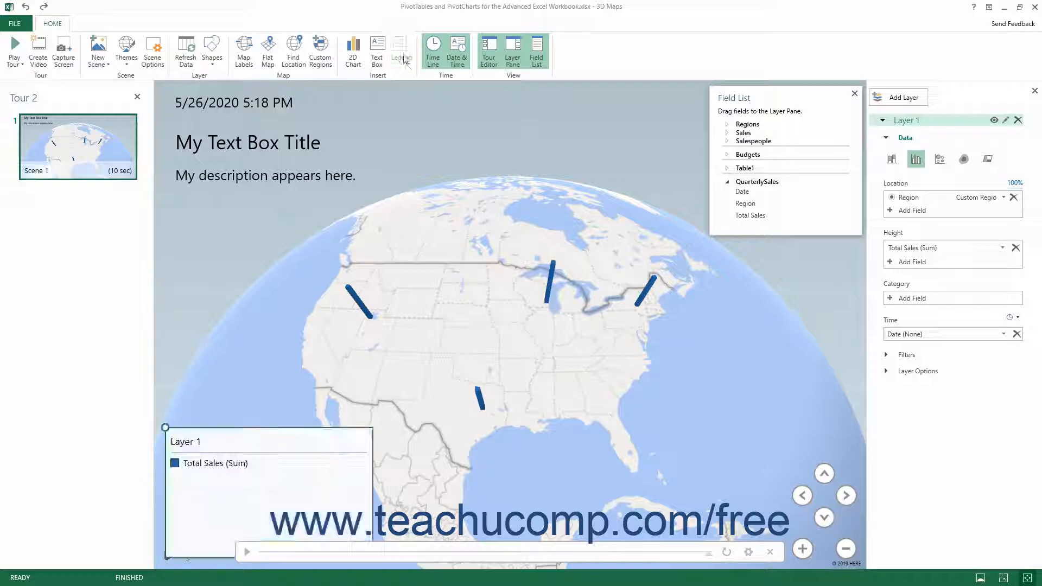